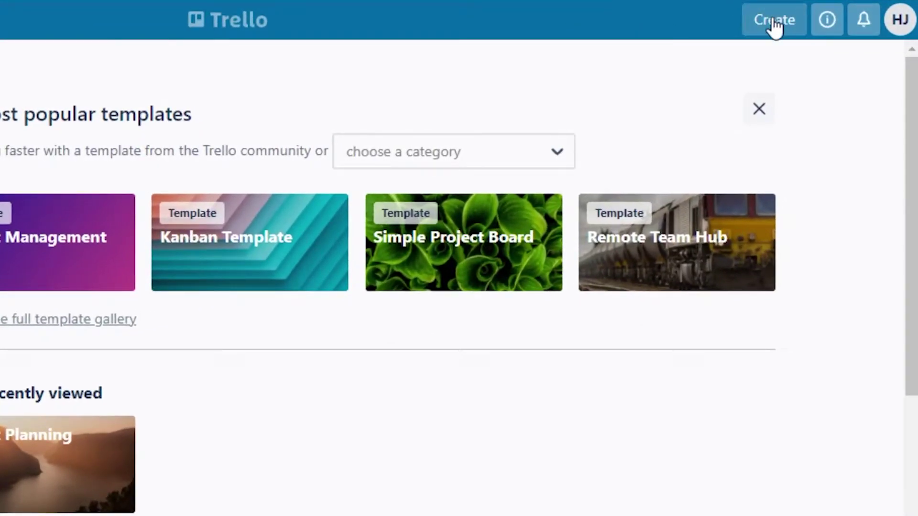
- Start a new board titled MONTHLY CONTENT PLANNING and give it the plain pink background
left_click(775, 21)
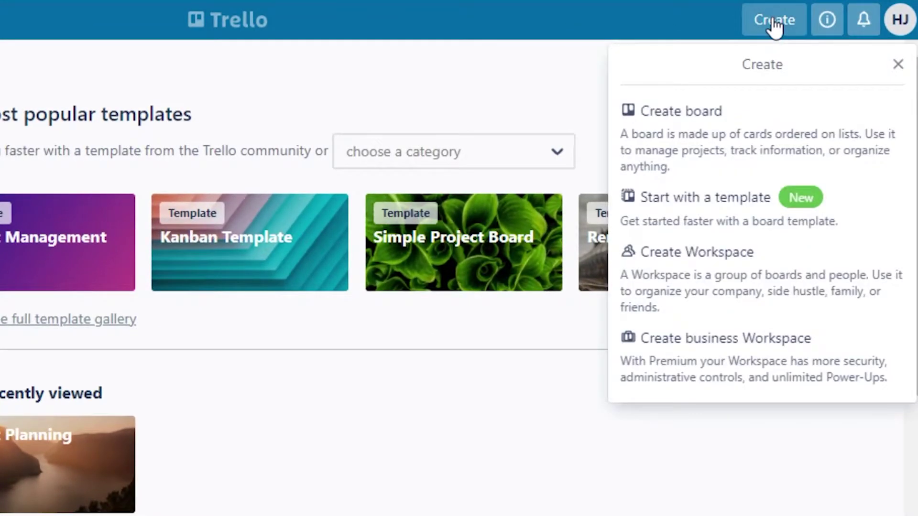
left_click(717, 114)
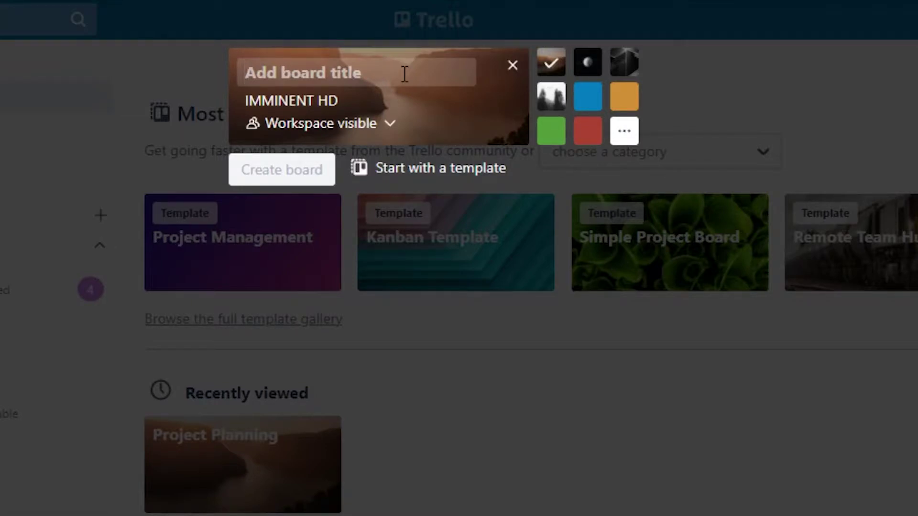
type("MONTHLY CONTENT PLANNING")
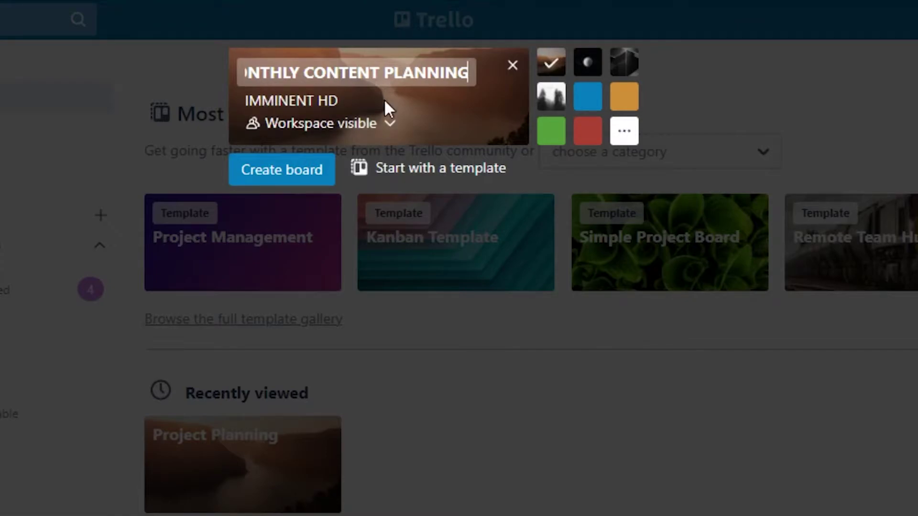
left_click(623, 133)
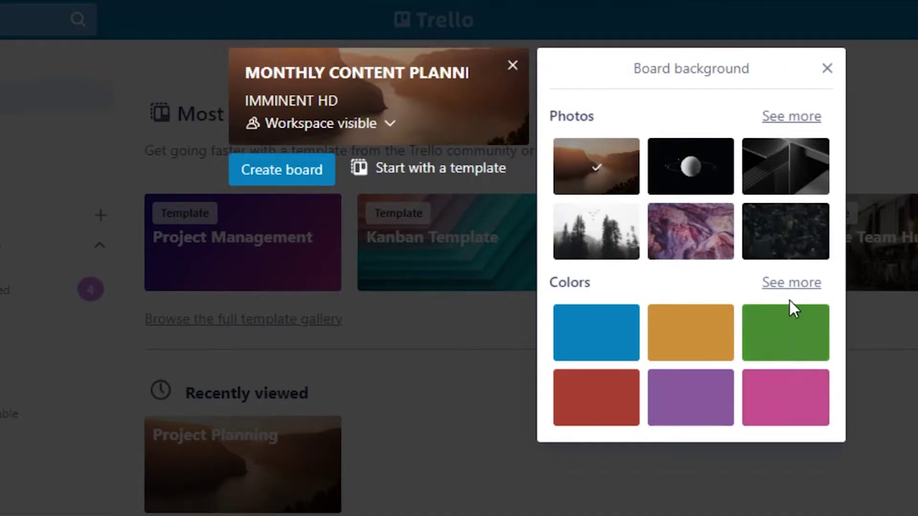
left_click(791, 283)
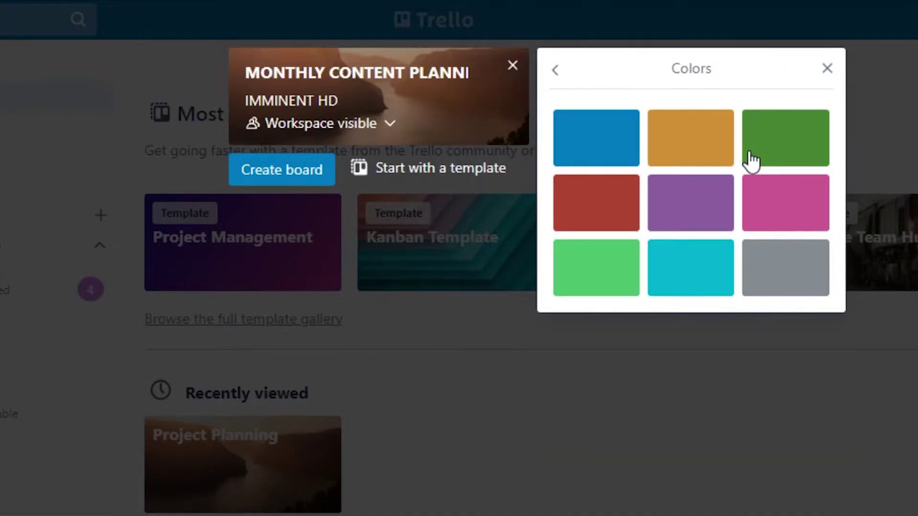
left_click(784, 207)
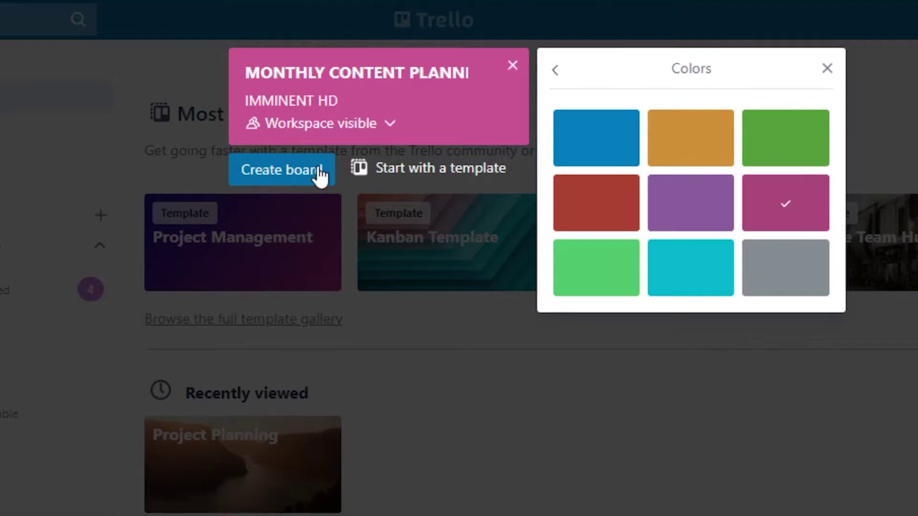
- Set the new board's visibility to Private and create the board
left_click(316, 129)
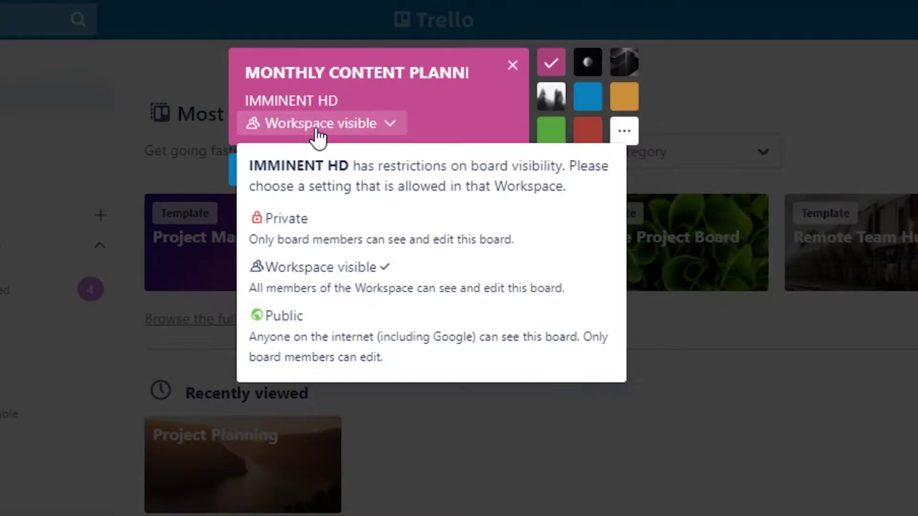
left_click(359, 239)
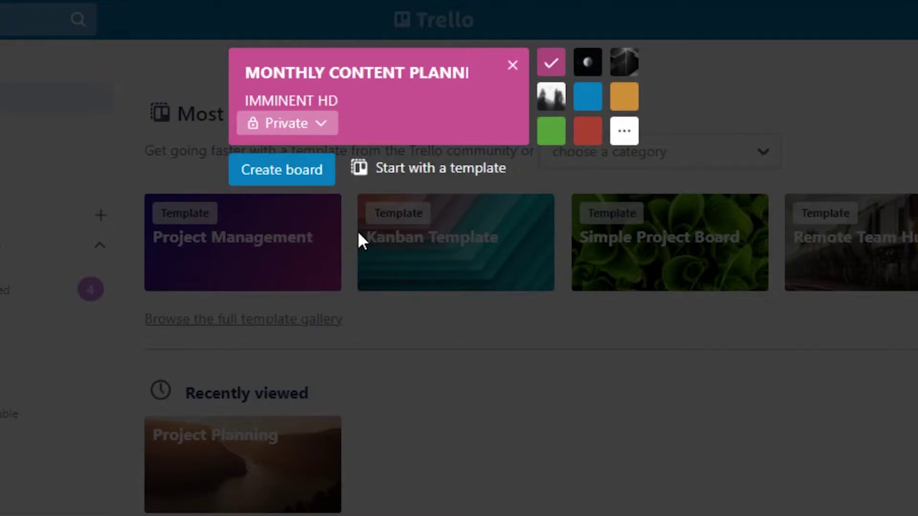
left_click(289, 177)
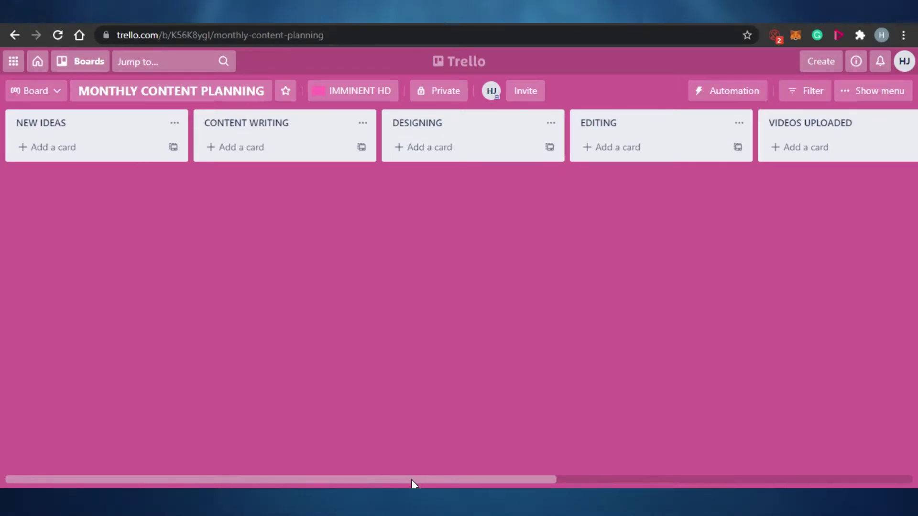
- Add six cards named TASK 1 through TASK 6 to the NEW IDEAS list
left_click_drag(412, 480, 270, 476)
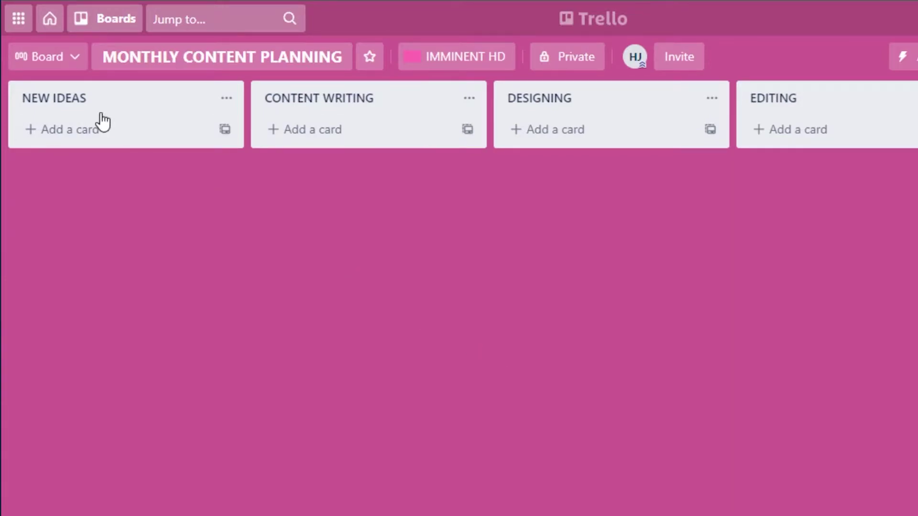
left_click(74, 136)
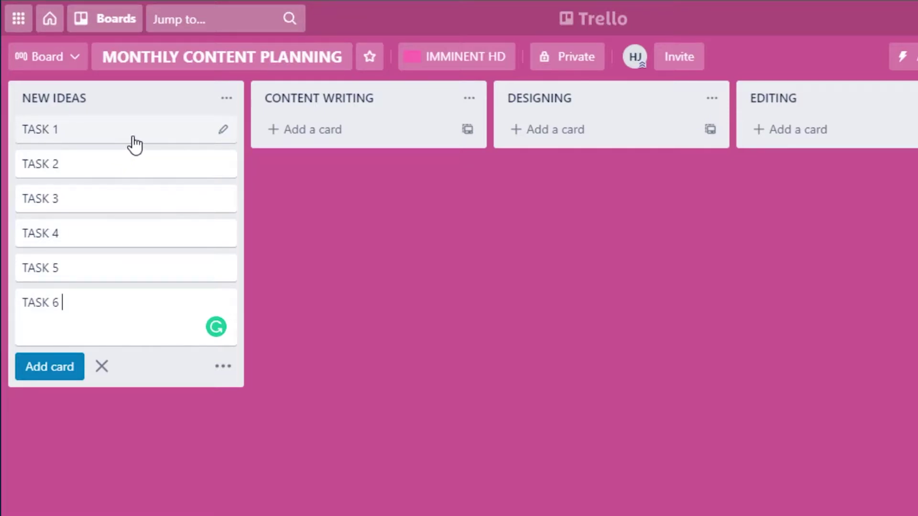
- Save the description "REEL FOR INSTA" and "TRYING SQUID GAME CANDY" on two lines in the TASK 1 card
left_click(103, 134)
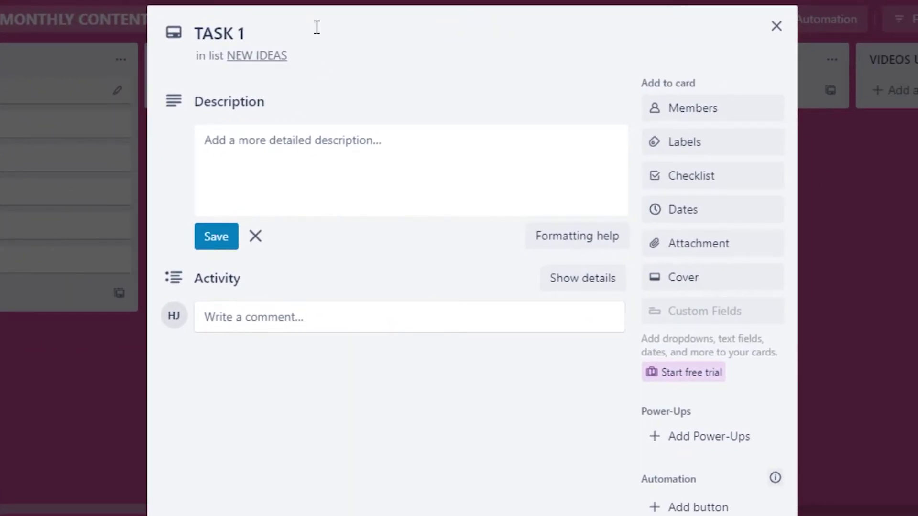
left_click(283, 142)
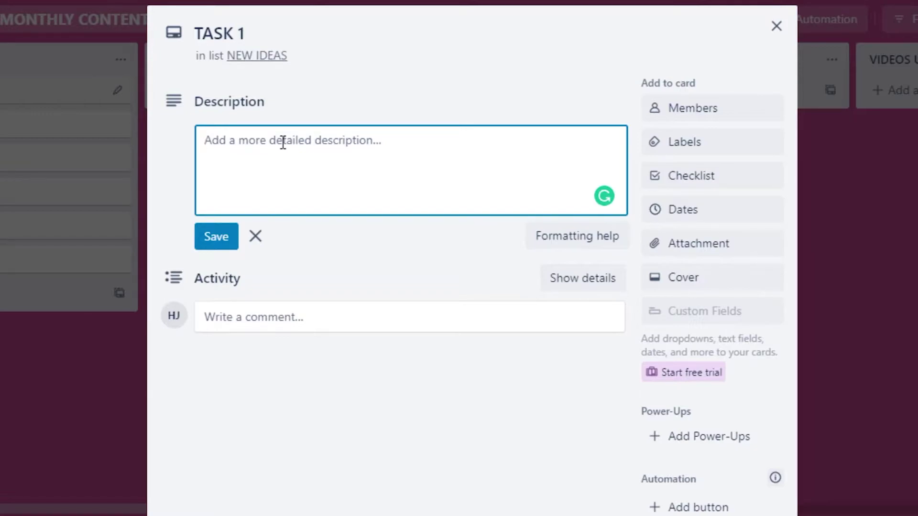
type("REEL FOR INSTA TRYING SQUID GAME CANDY")
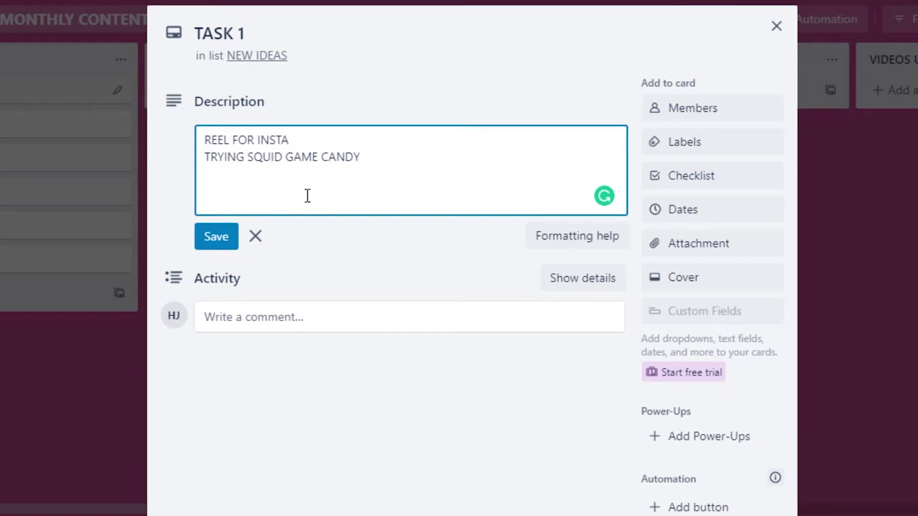
left_click(210, 241)
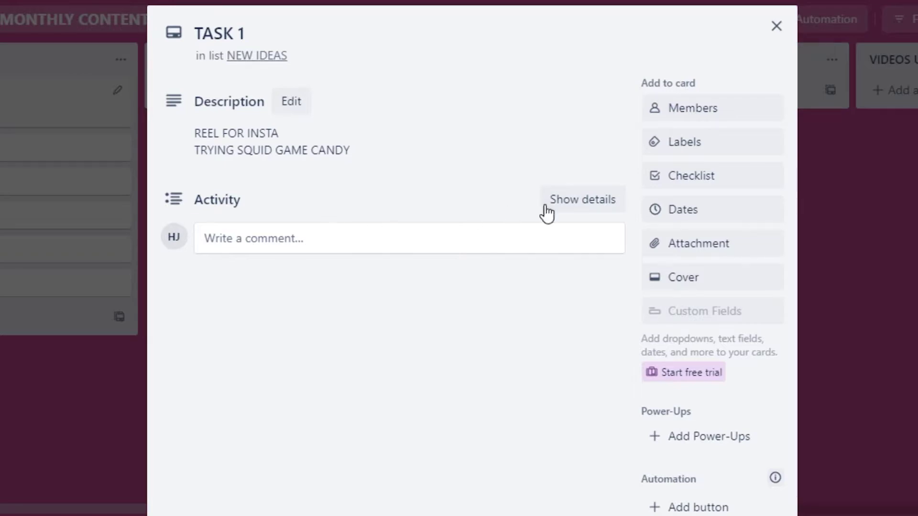
- Assign the listed board member to the TASK 1 card
left_click(719, 115)
left_click(703, 258)
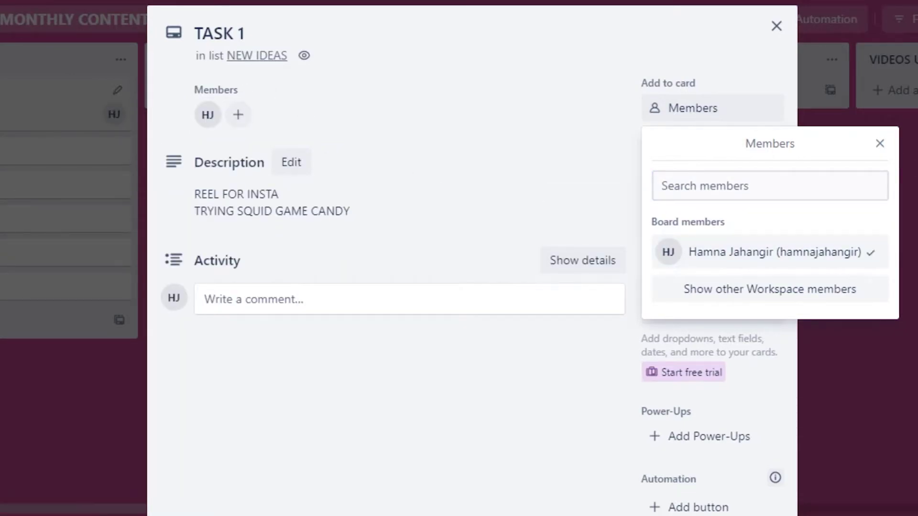
left_click(880, 144)
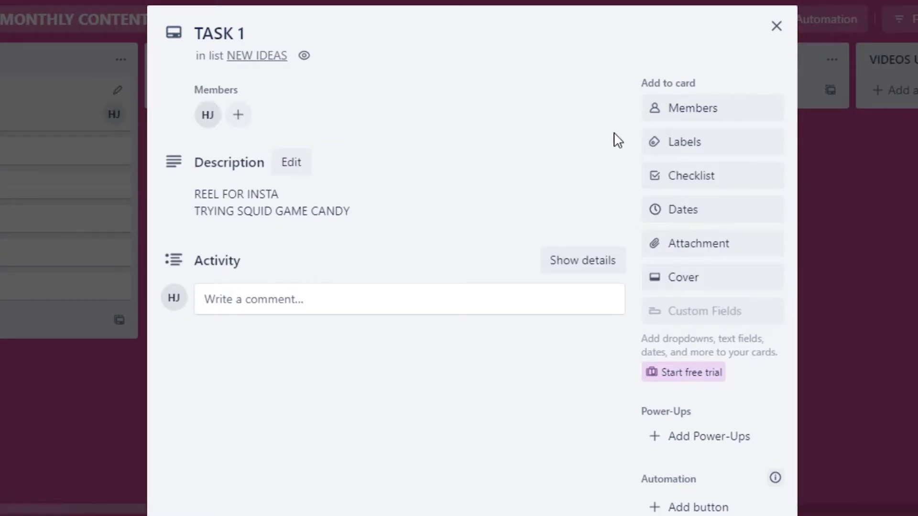
- Name the green label INSTAGRAM from the TASK 1 card, leaving that label unassigned
left_click(712, 150)
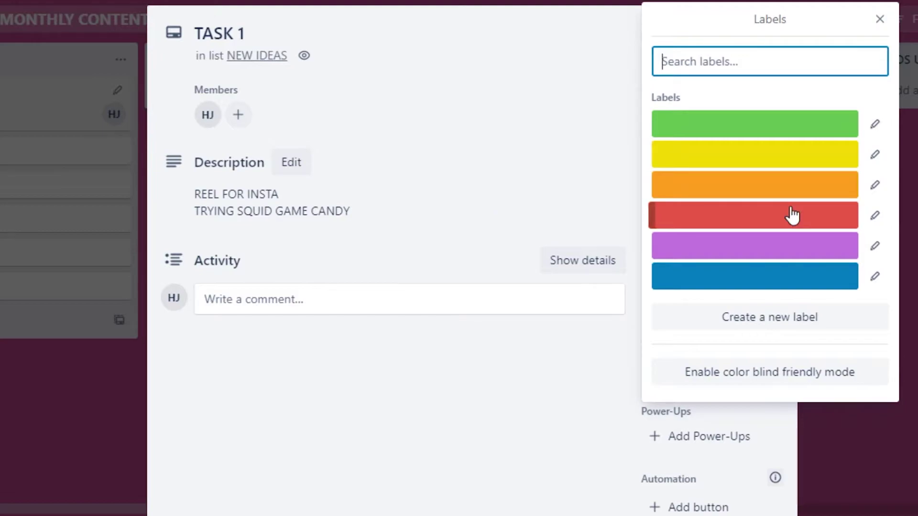
left_click(807, 134)
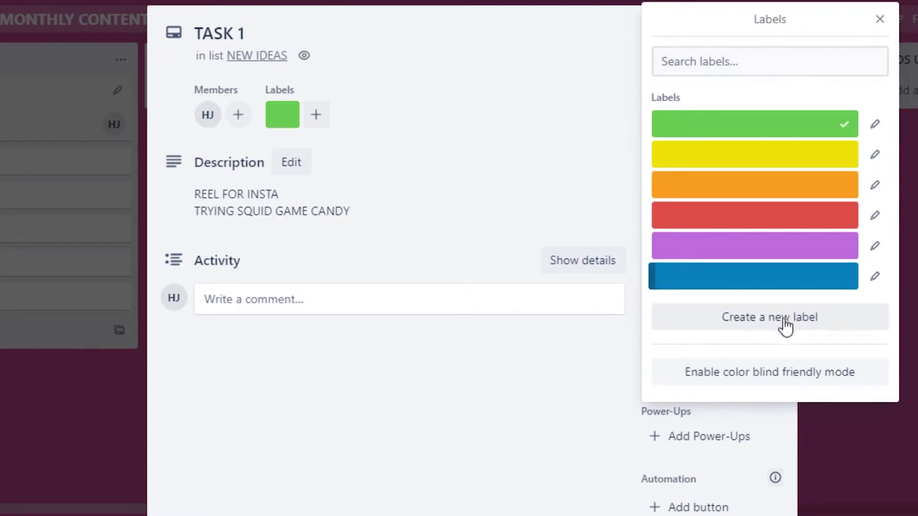
left_click(851, 128)
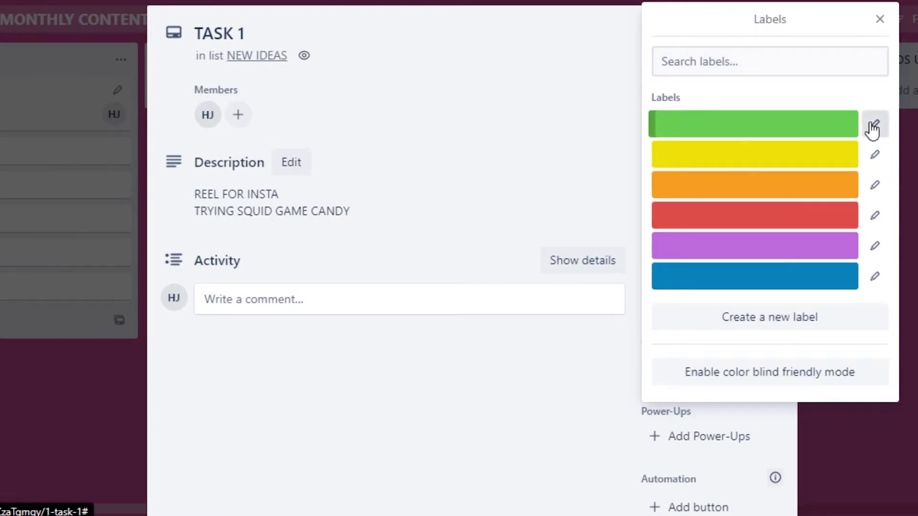
left_click(874, 126)
left_click(707, 85)
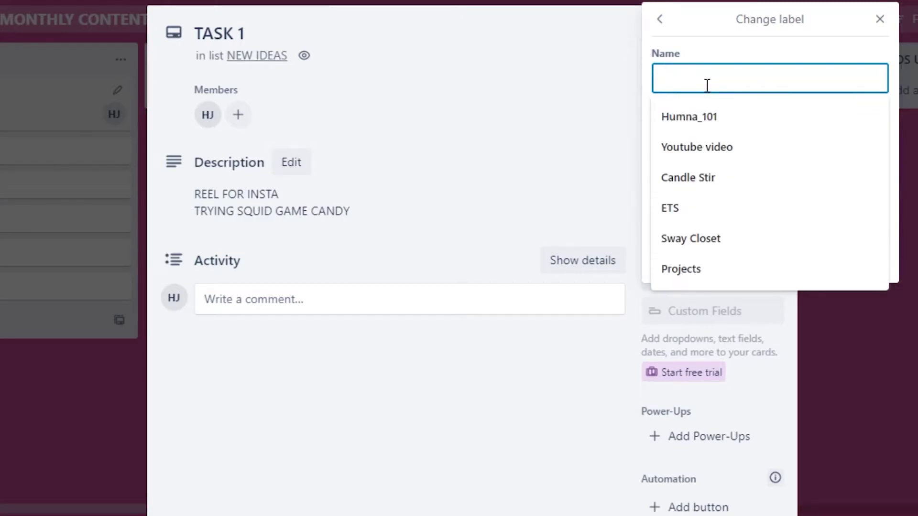
type("INSTAGRAM")
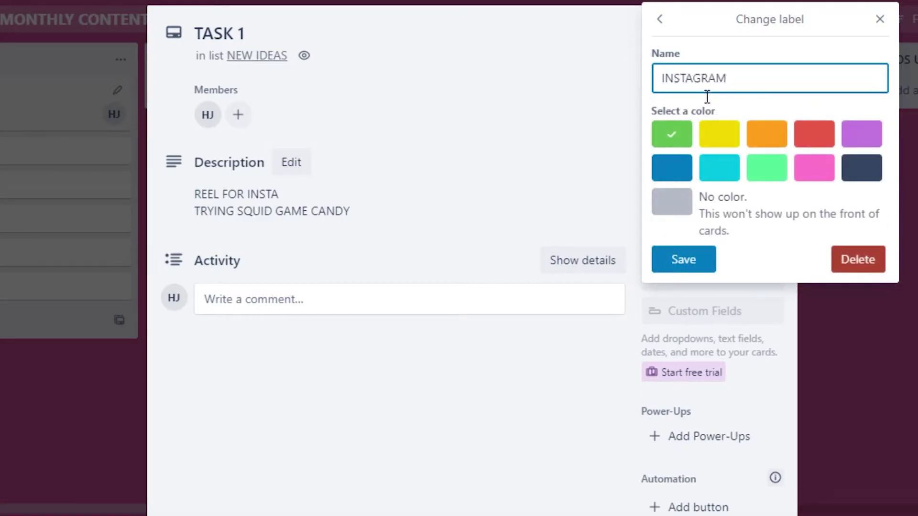
left_click(681, 260)
- Name the yellow label YOUTUBE, orange Facebook, red twitter, purple reditt and blue "editing needed", and create a cyan "vo needed" label
left_click(762, 156)
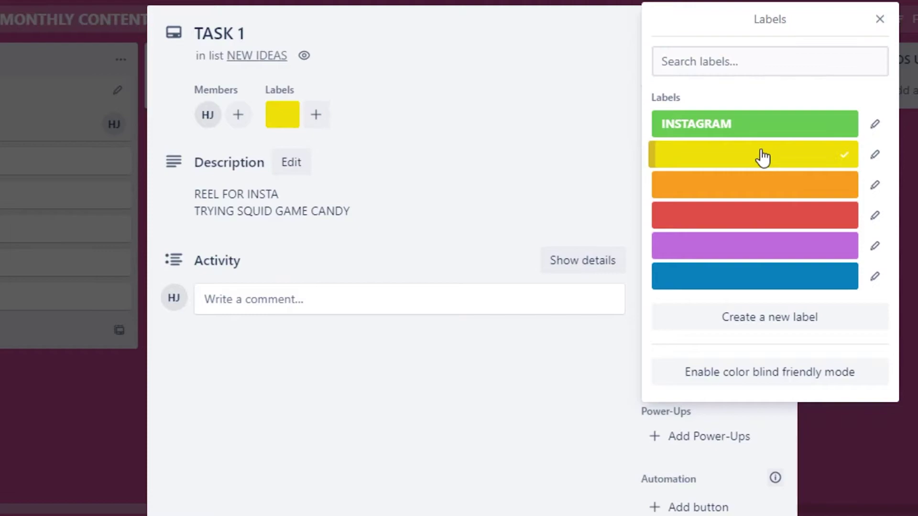
left_click(875, 158)
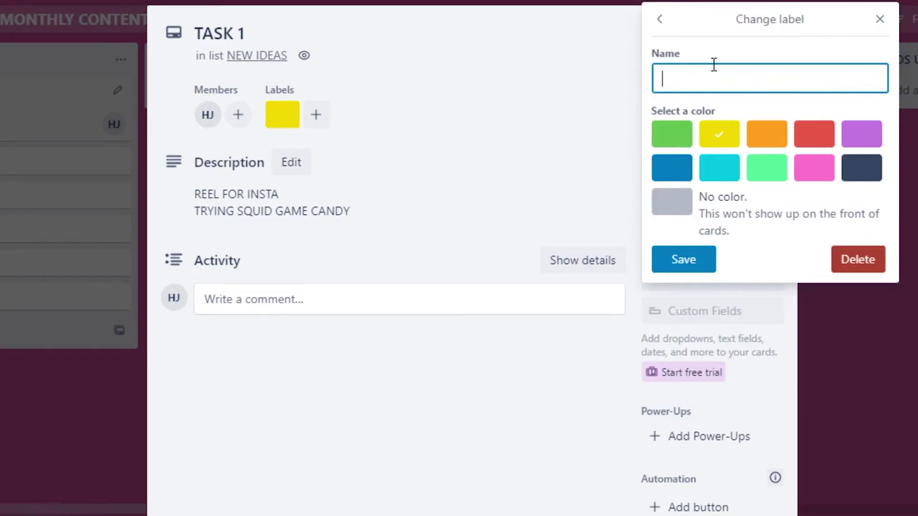
type("y")
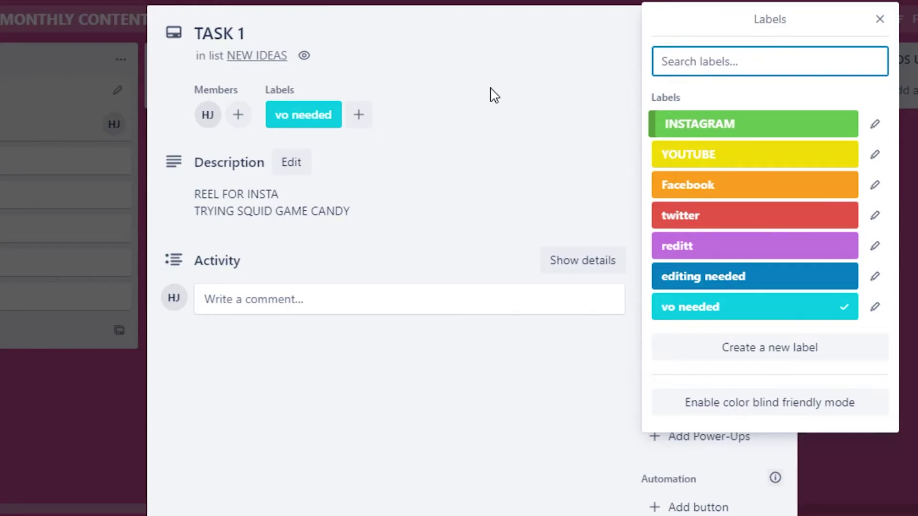
- Apply the INSTAGRAM and "vo needed" labels to the TASK 1 card
left_click(849, 313)
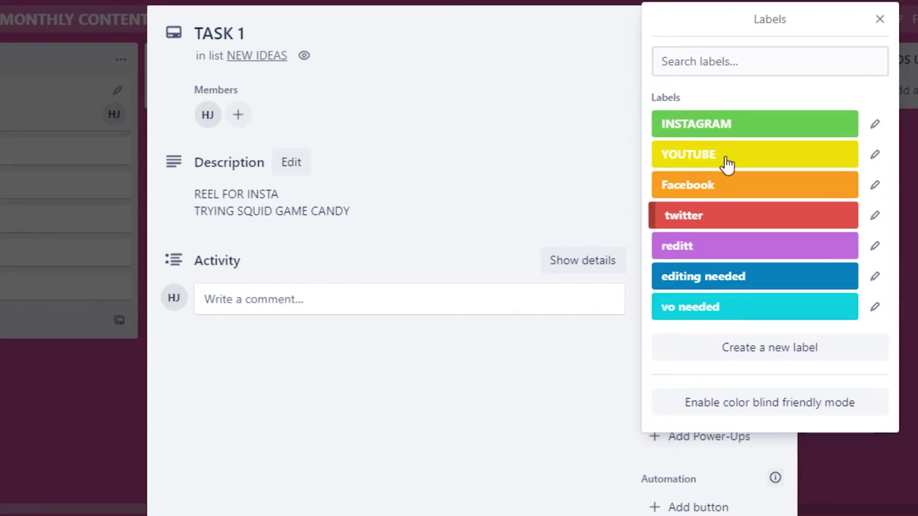
left_click(717, 124)
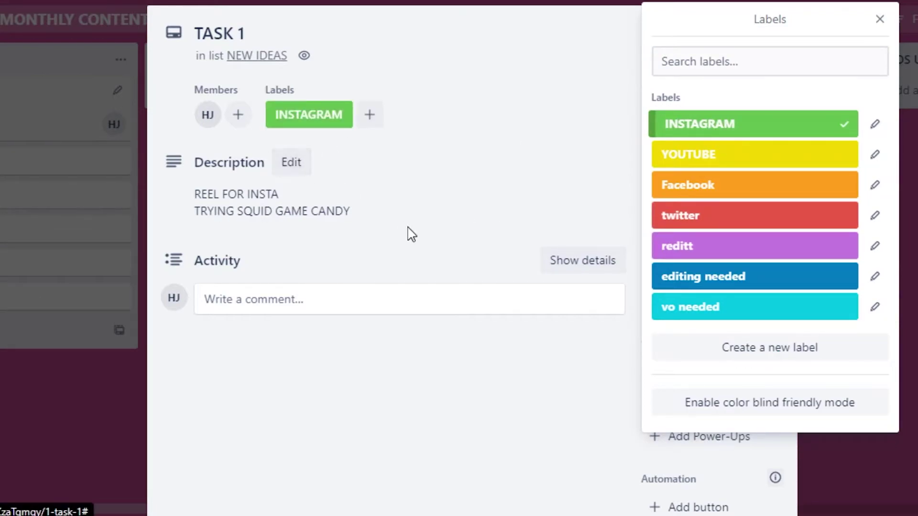
left_click(702, 316)
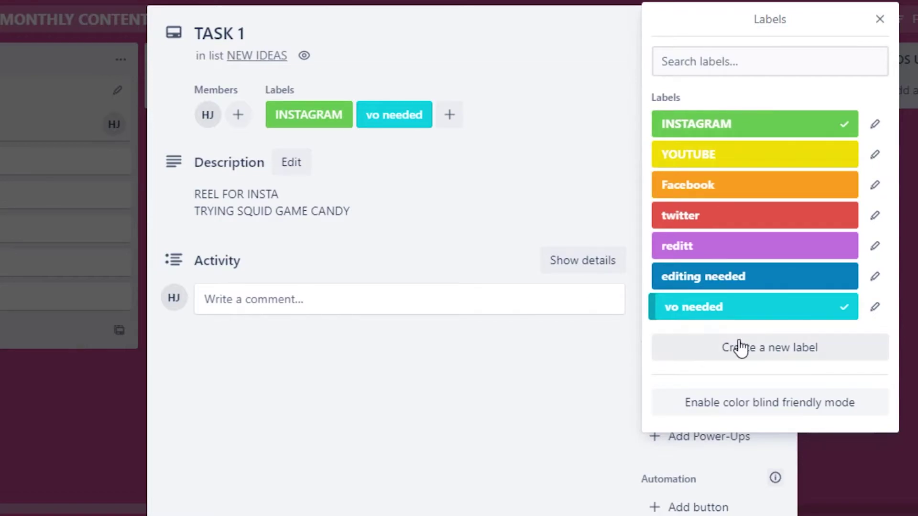
left_click(876, 22)
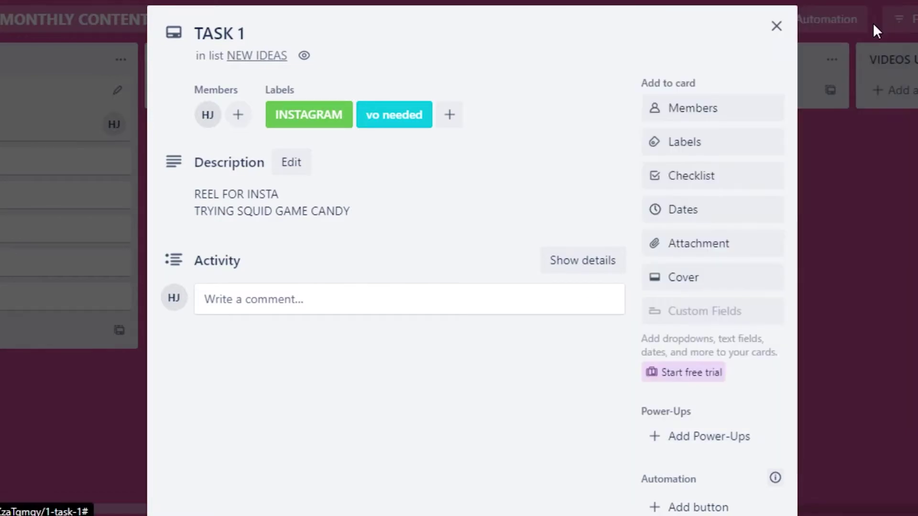
- Save TASK 1's dates with start 10/21/2021, due date 10/24/2021 and a reminder 1 hour before
left_click(674, 220)
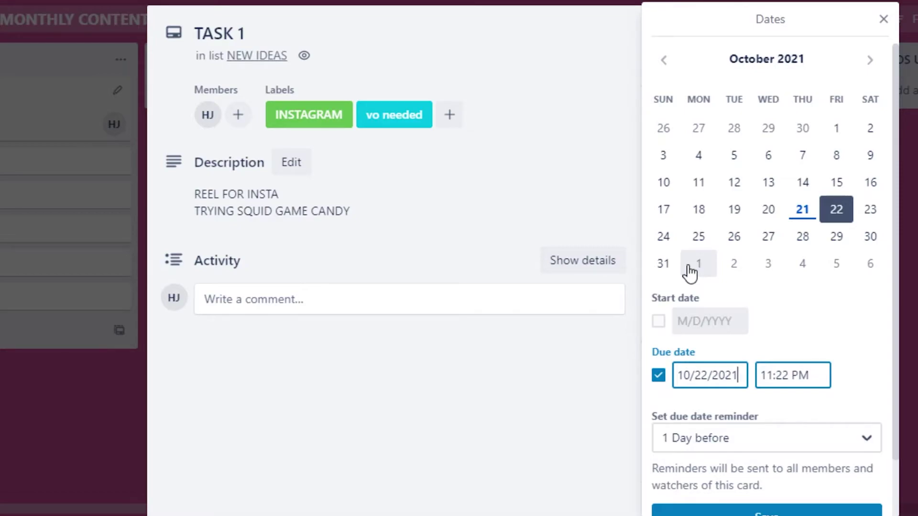
left_click(669, 236)
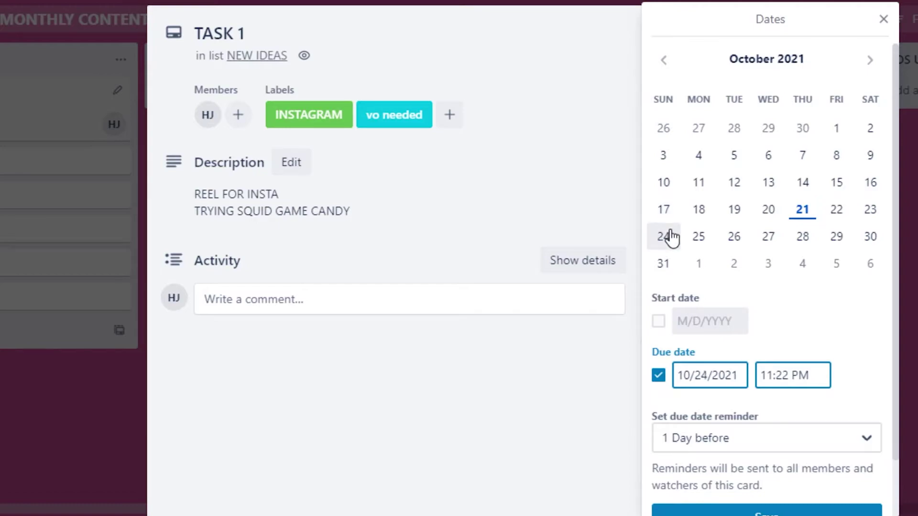
left_click(659, 321)
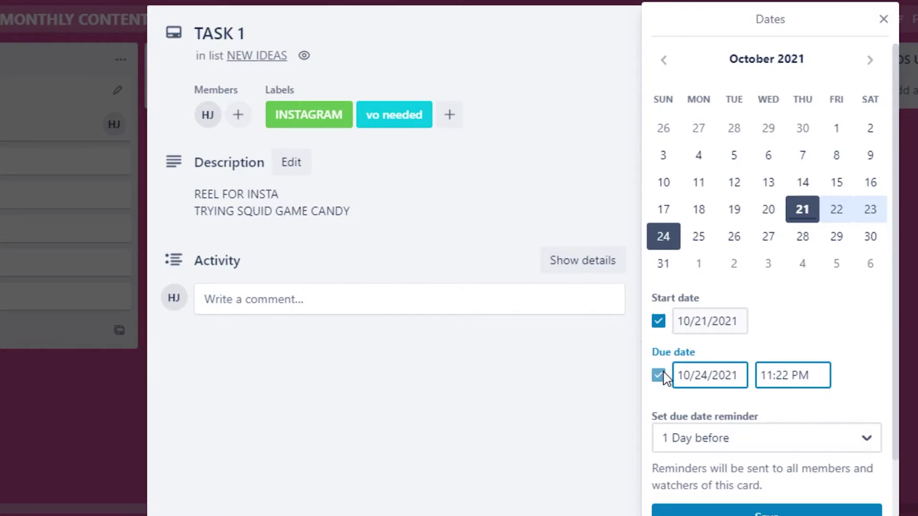
left_click(803, 442)
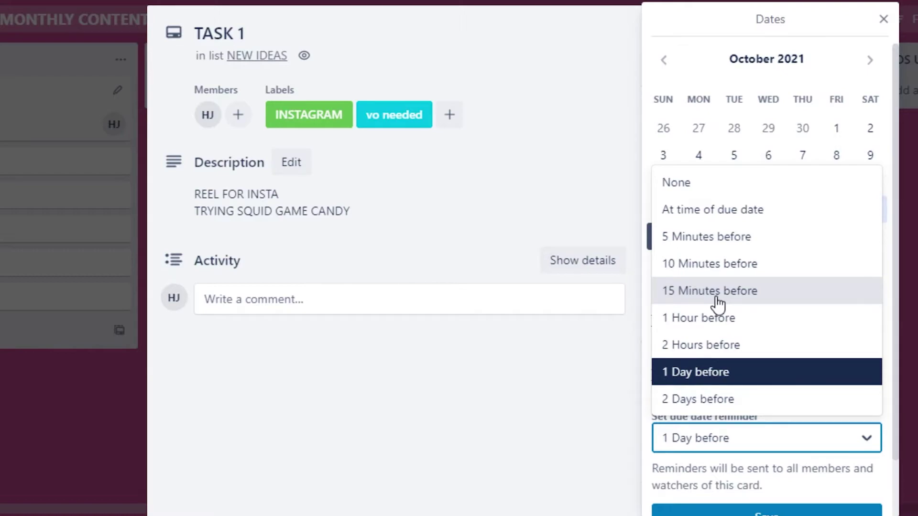
left_click(691, 318)
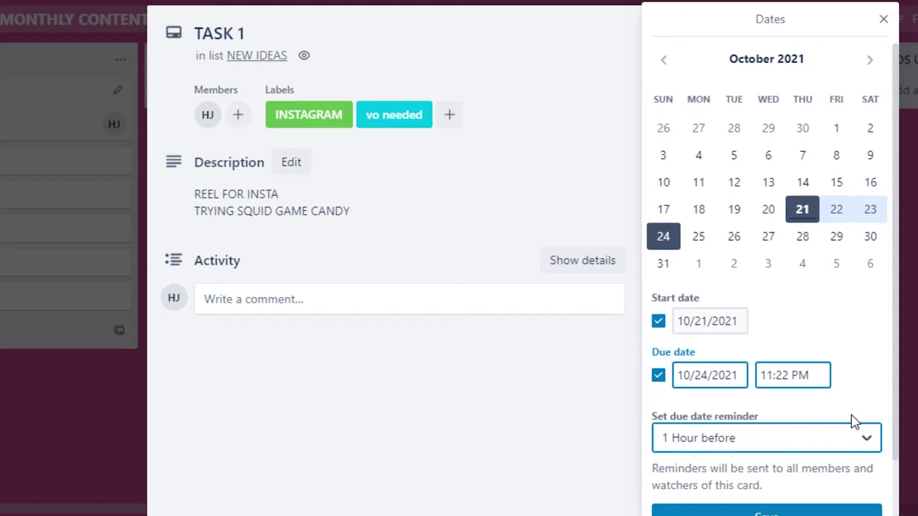
left_click(829, 512)
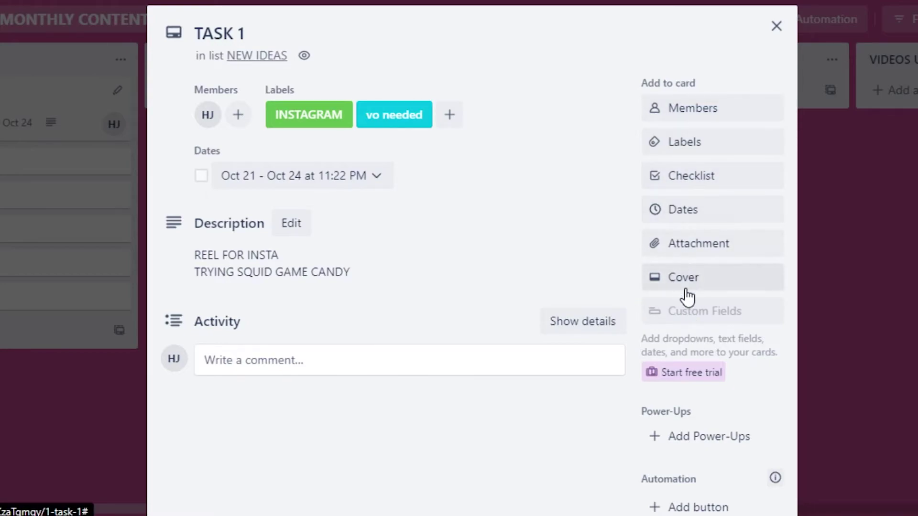
- View the attachment sources for TASK 1, and set the Unsplash photo of misty pine trees as the card's cover
left_click(684, 246)
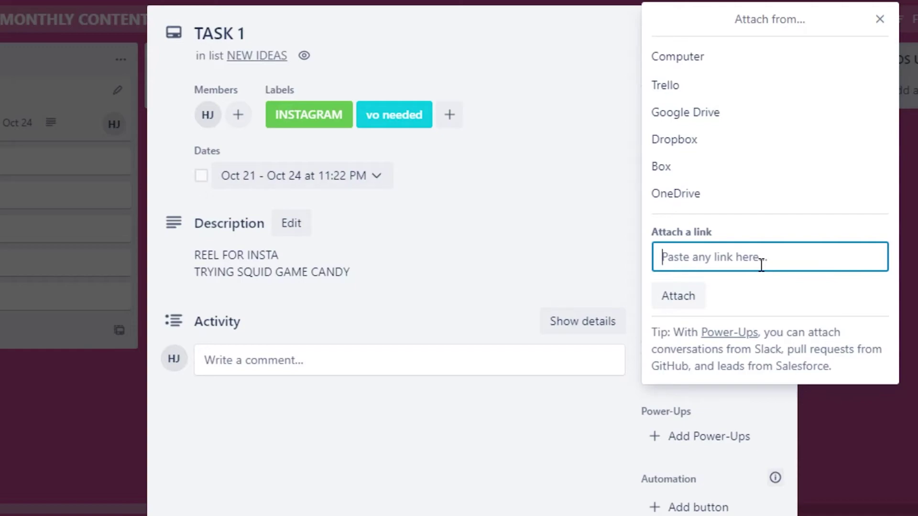
left_click(880, 19)
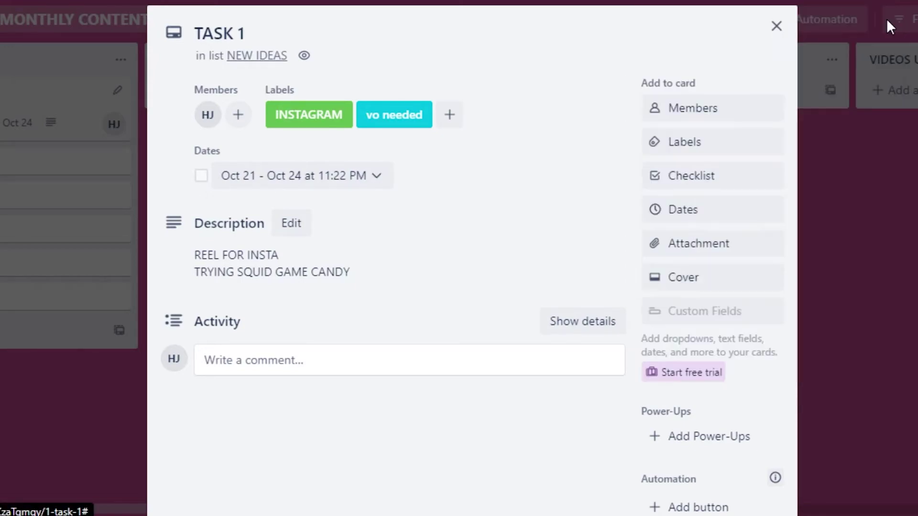
left_click(692, 287)
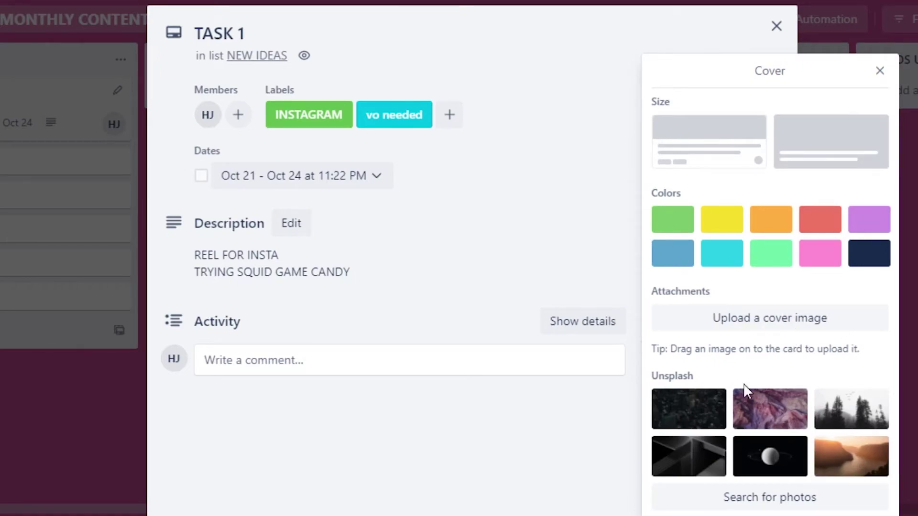
left_click(825, 411)
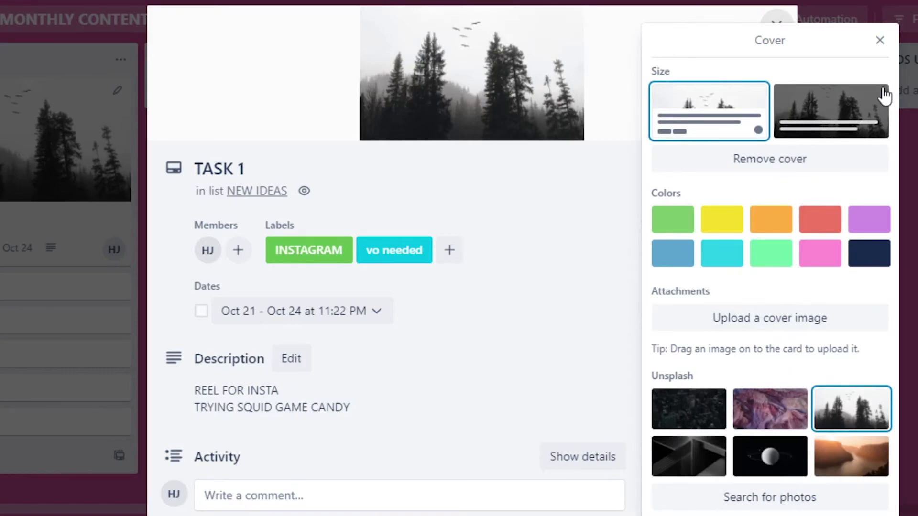
left_click(879, 40)
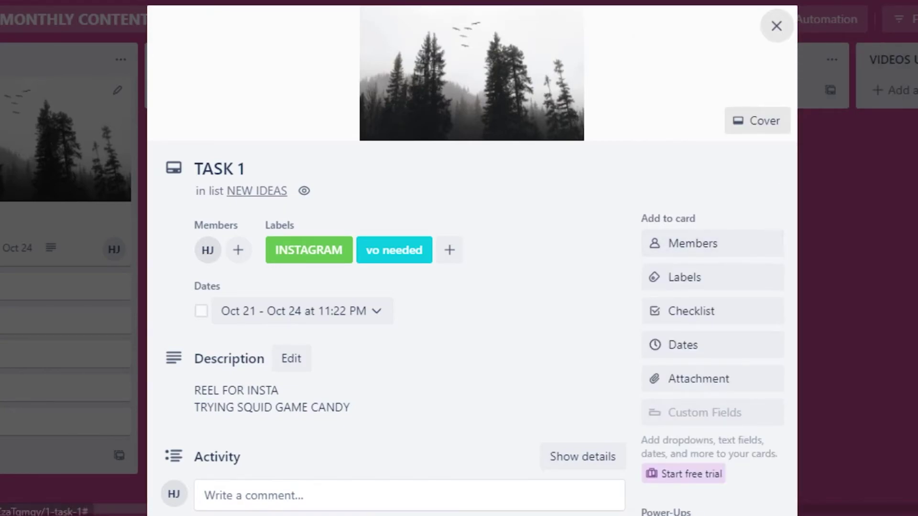
- Review TASK 1's card actions and its sharing options, including the card link, and close the card
scroll(472, 287, "down", 3)
scroll(472, 287, "down", 4)
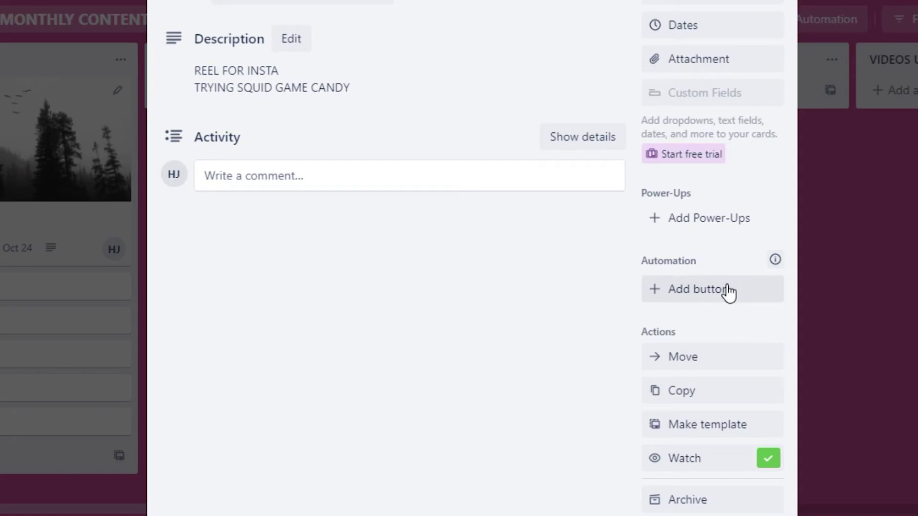
scroll(510, 199, "down", 2)
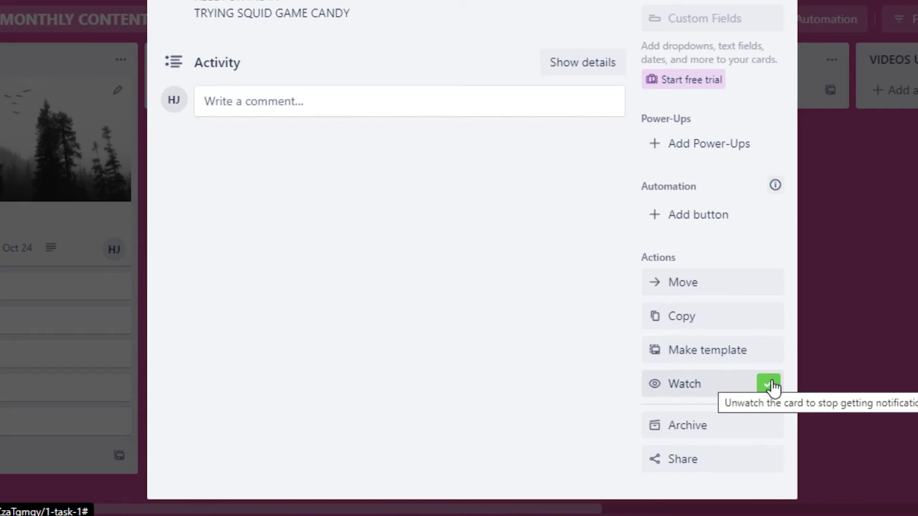
left_click(674, 459)
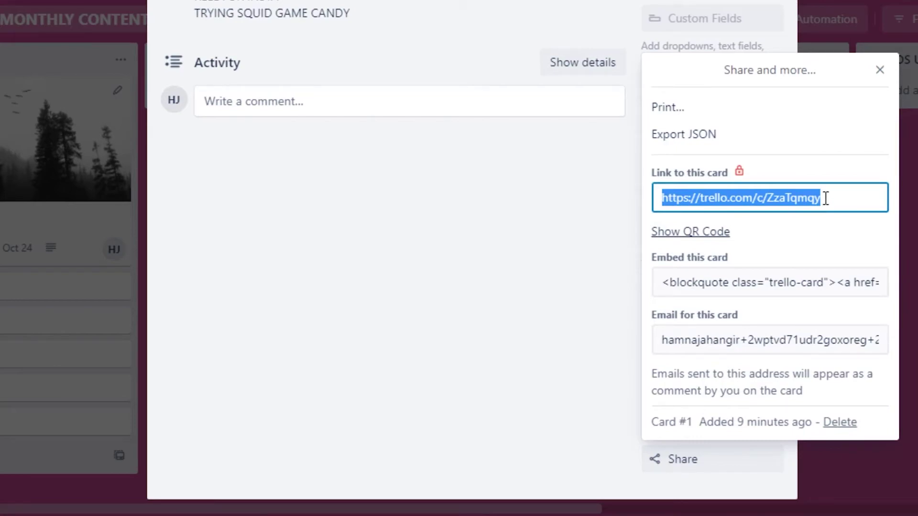
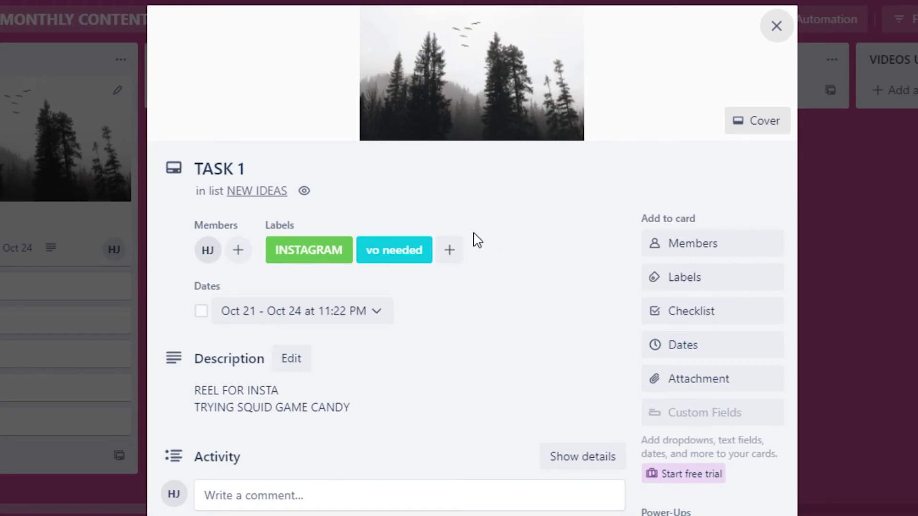
left_click(776, 26)
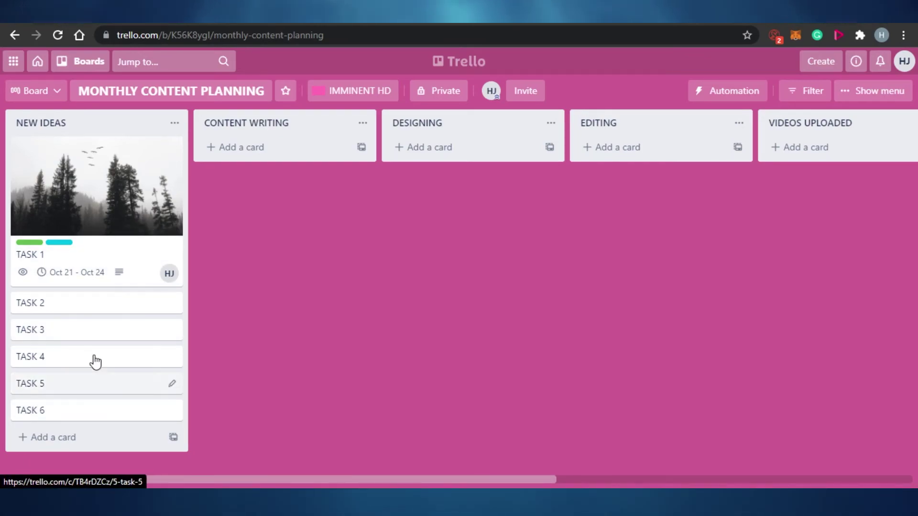
- Apply the YOUTUBE label to TASK 2 in NEW IDEAS and save "youtube video" as its description
left_click(80, 308)
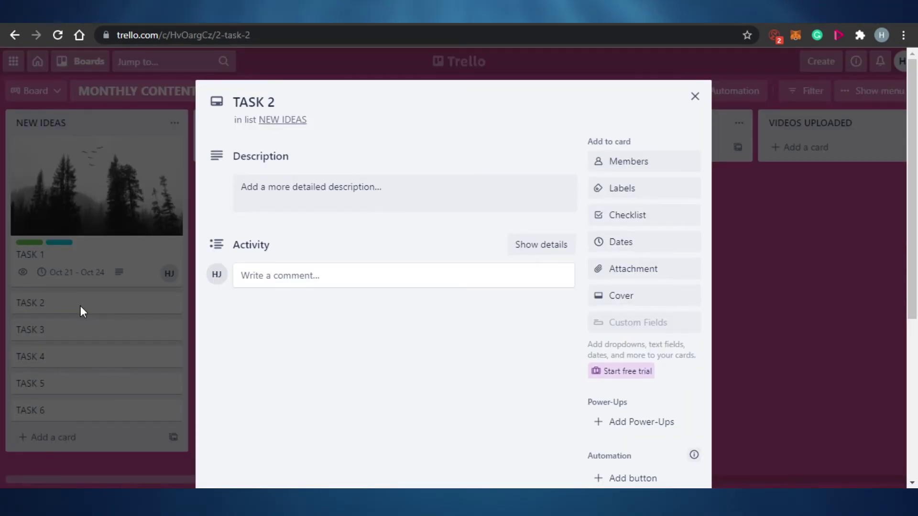
left_click(636, 189)
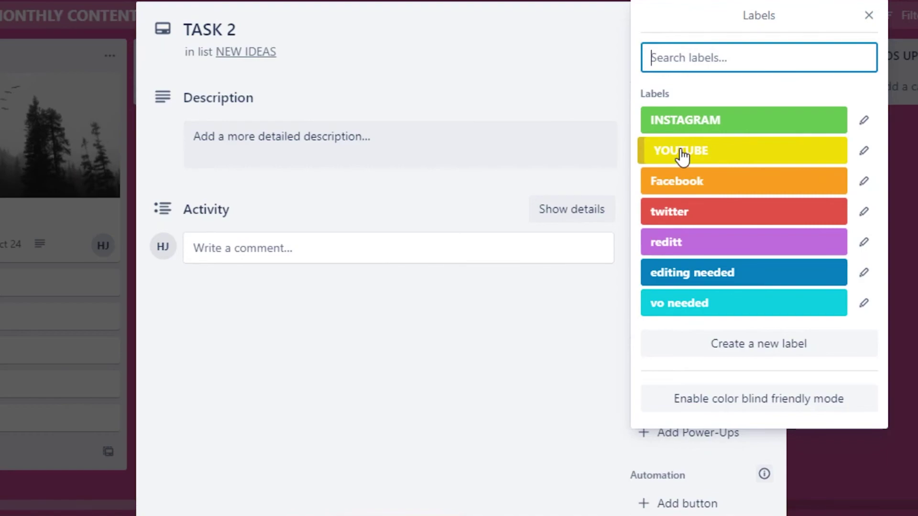
left_click(682, 153)
left_click(280, 195)
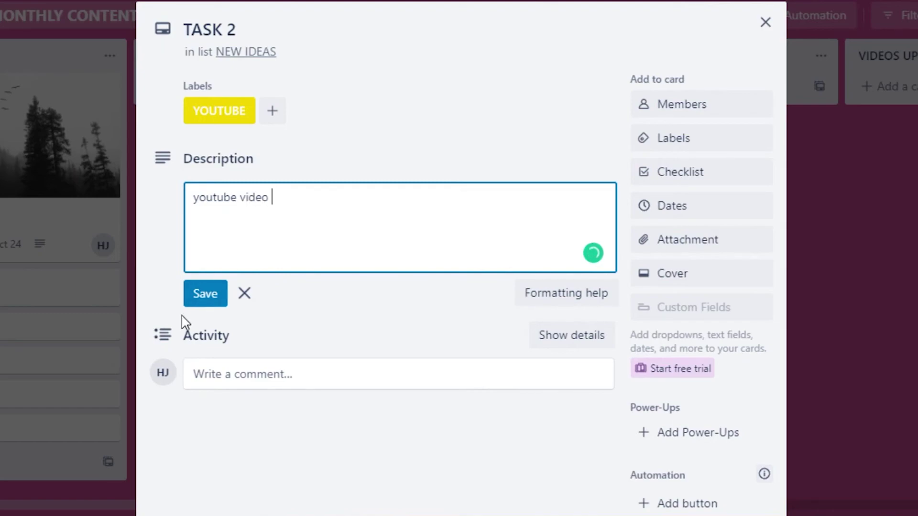
type("youtube video")
left_click(211, 300)
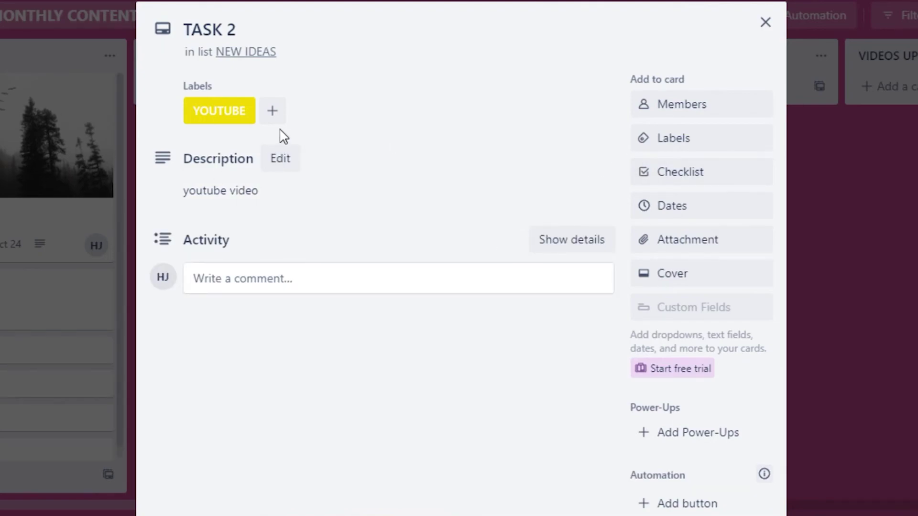
- Add the Facebook and "editing needed" labels to TASK 2
left_click(690, 136)
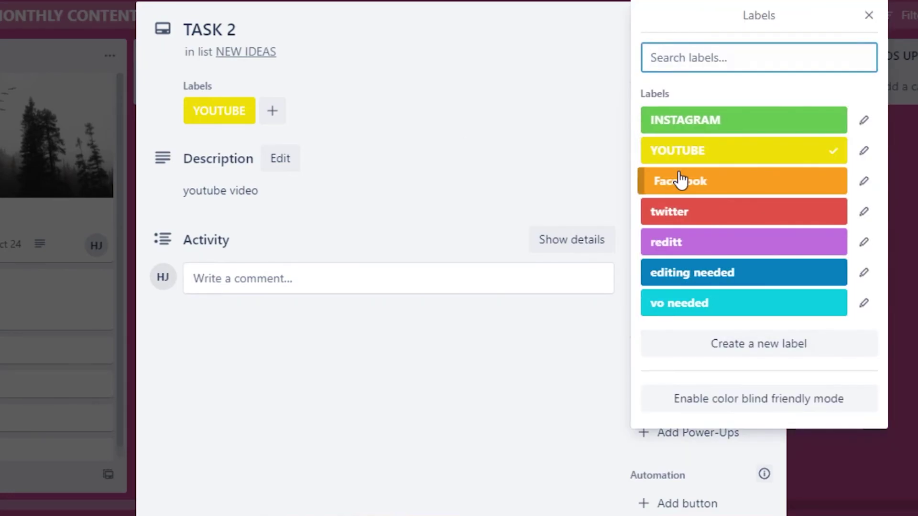
left_click(681, 181)
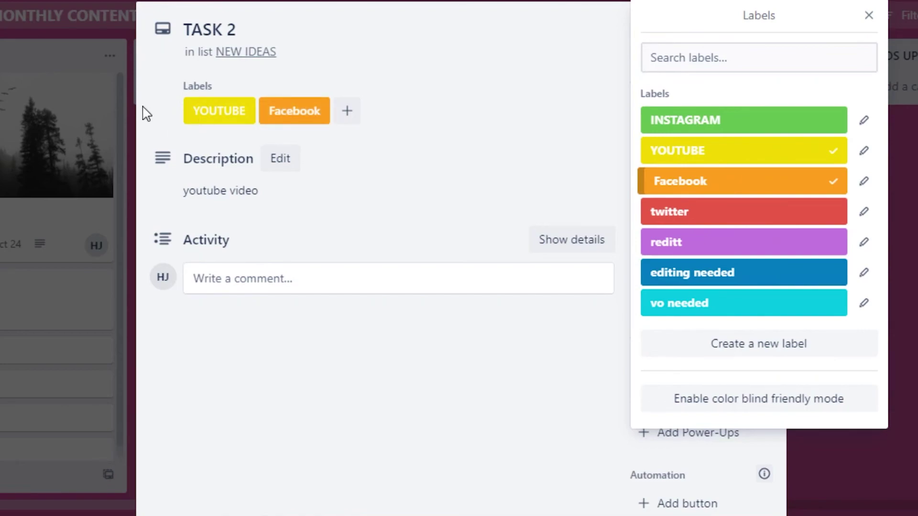
left_click(707, 275)
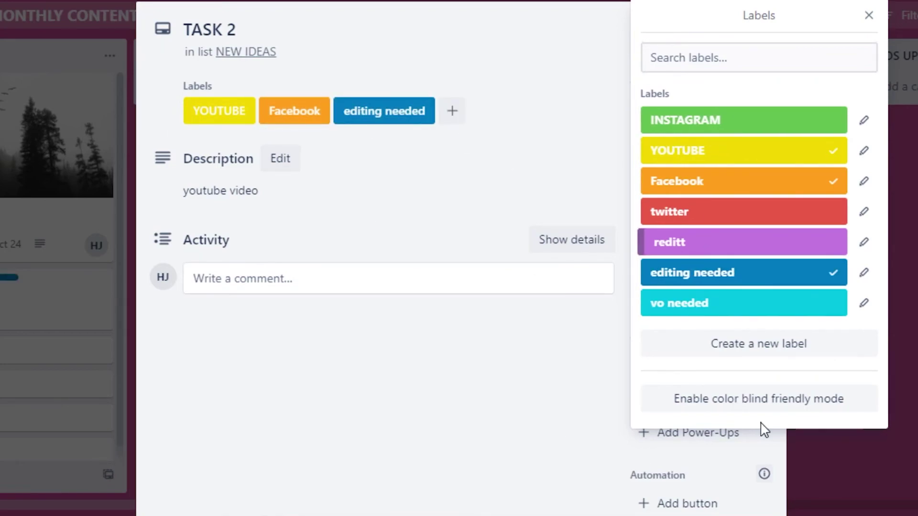
left_click(870, 16)
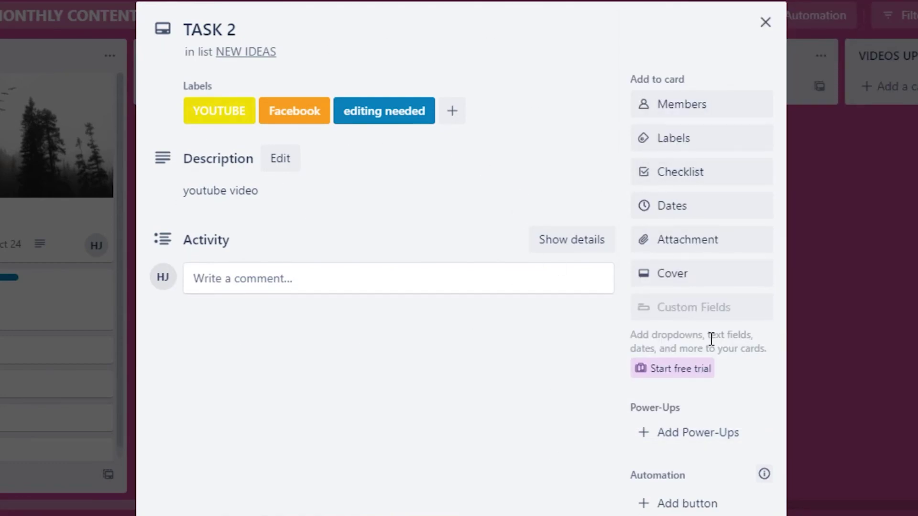
- Set the Unsplash photo of purple and pink rocky mountains as TASK 2's cover and close the card
left_click(684, 280)
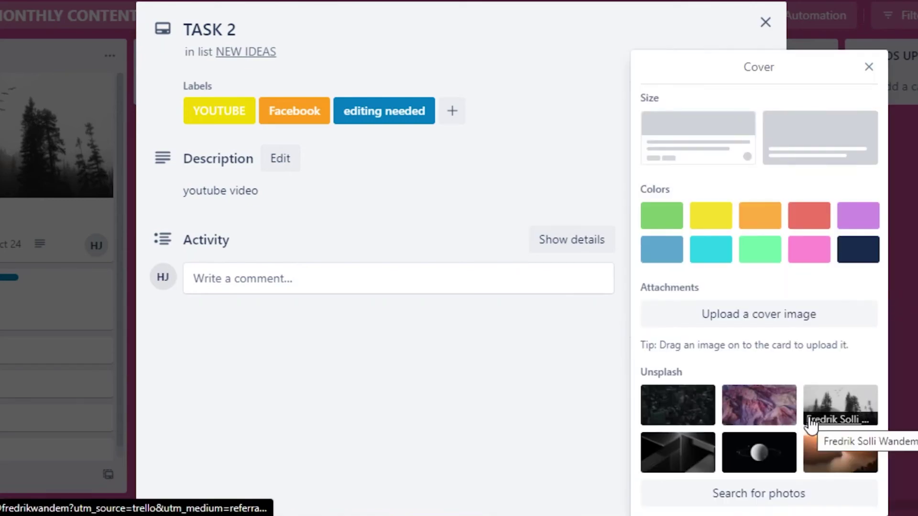
left_click(753, 400)
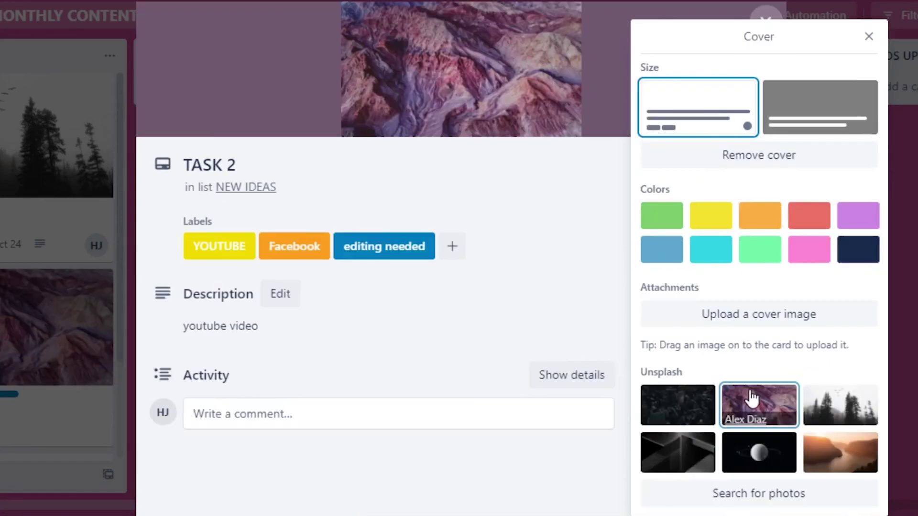
left_click(870, 38)
left_click(766, 22)
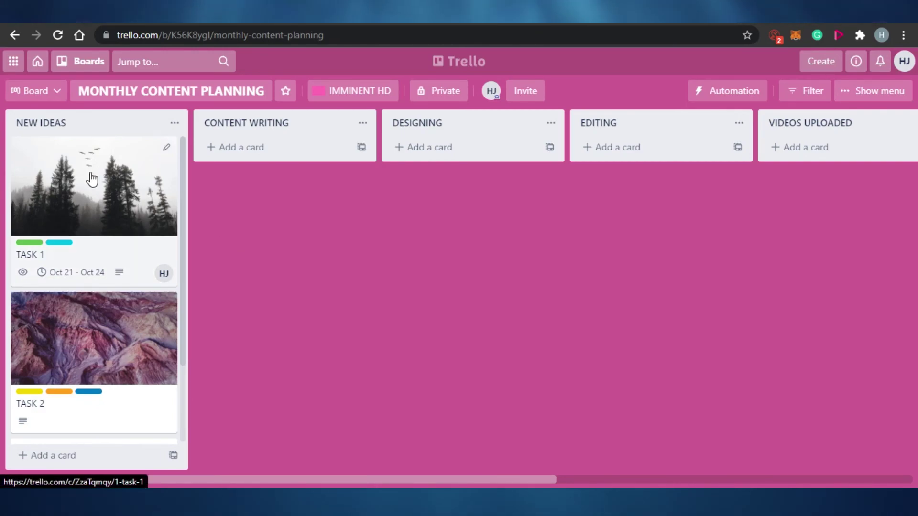
- Move the TASK 1 card from NEW IDEAS to EDITING and on to the VIDEOS UPLOADED list
left_click_drag(86, 192, 473, 177)
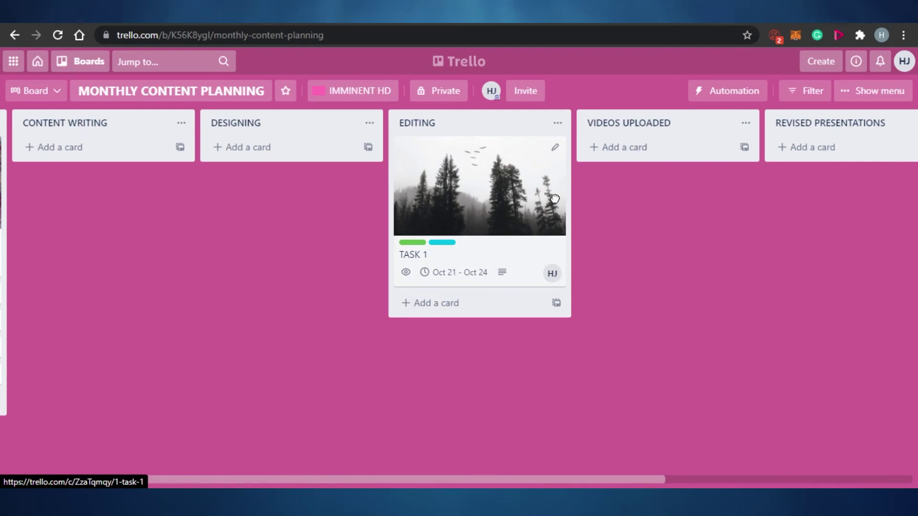
left_click_drag(554, 199, 663, 217)
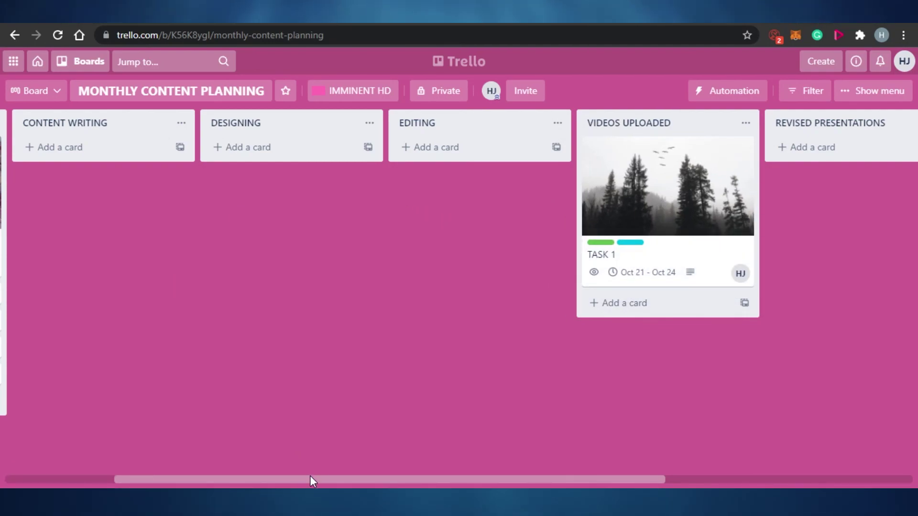
- Move TASK 4 from NEW IDEAS to DESIGNING, and TASK 6 and TASK 3 to CONTENT WRITING
left_click_drag(310, 475, 141, 463)
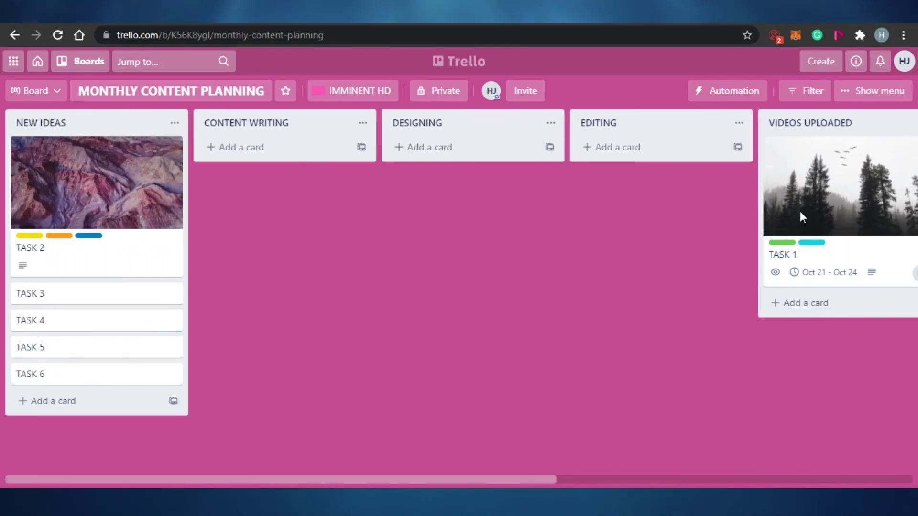
left_click_drag(73, 328, 404, 170)
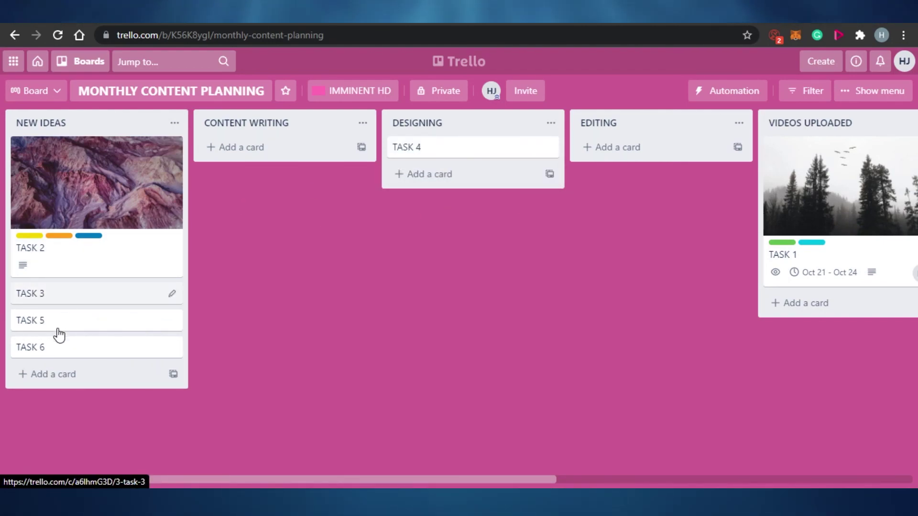
left_click_drag(57, 348, 265, 183)
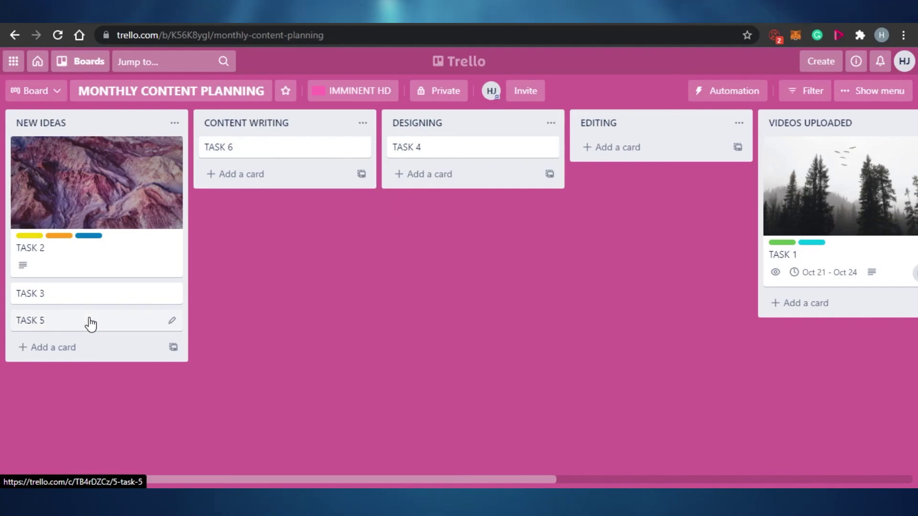
left_click_drag(92, 304, 276, 185)
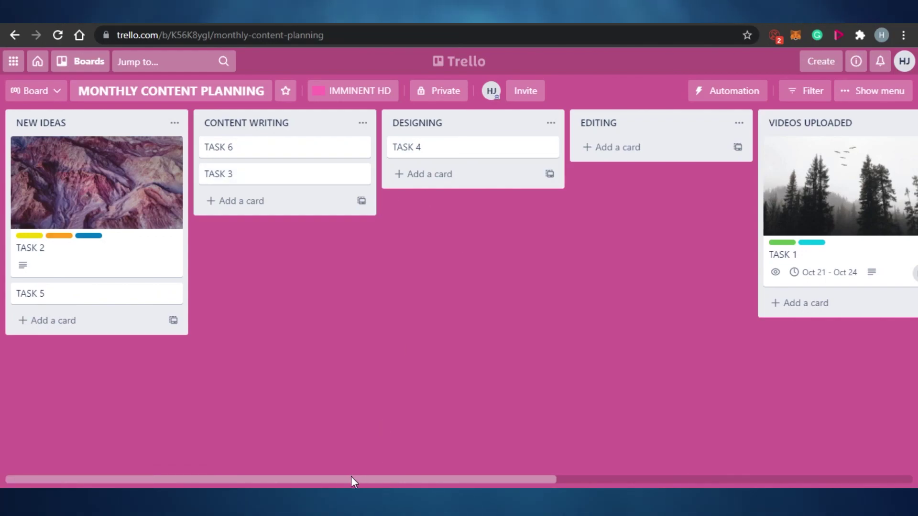
mouse_move(351, 476)
left_mouse_down()
mouse_move(556, 476)
mouse_move(351, 476)
left_mouse_up()
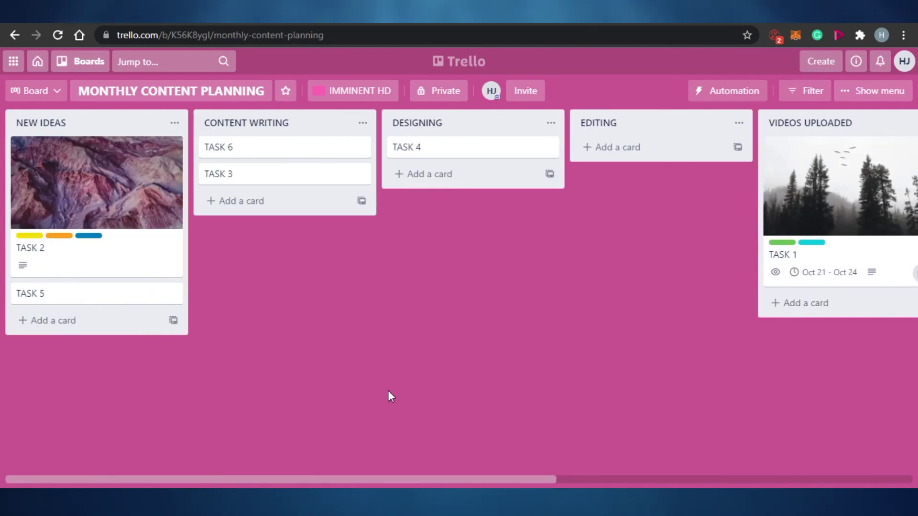